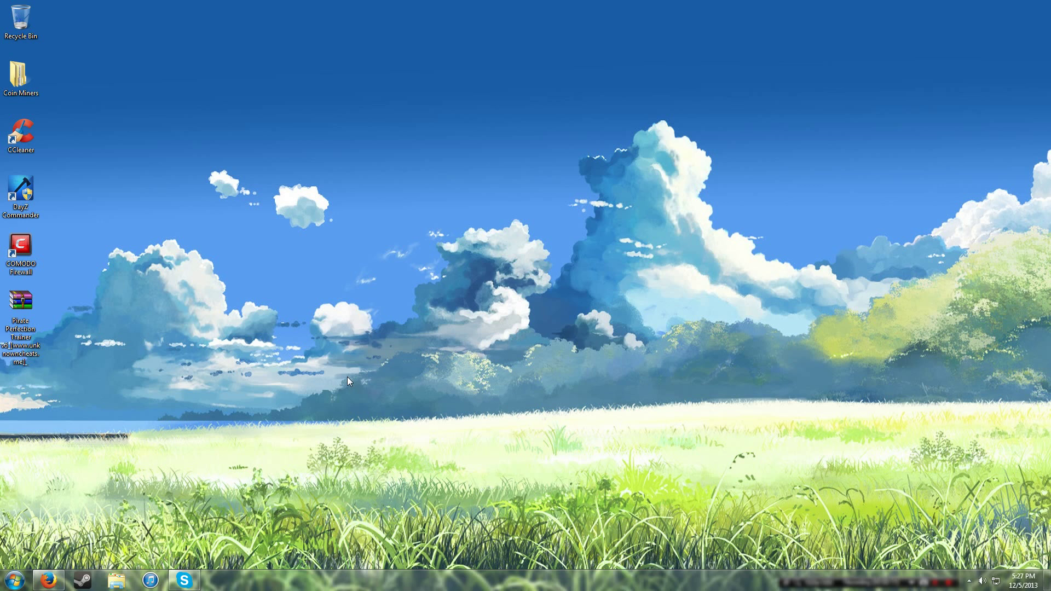
Switch to Firefox and read through the Pirate Perfection Trainer v6 thread's changelog and feature list.
left_click(49, 580)
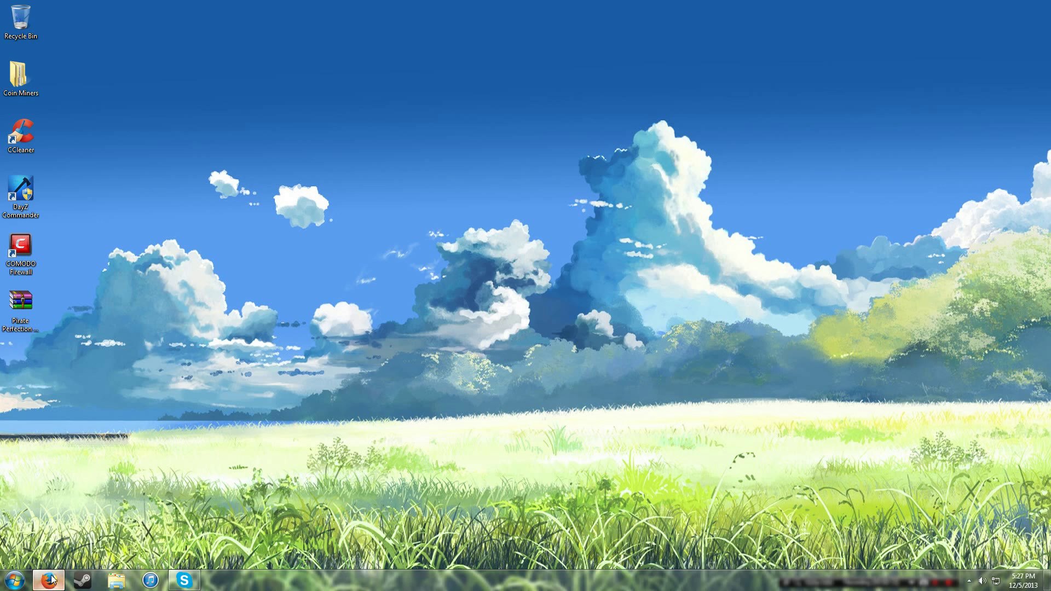
scroll(663, 285, "up", 5)
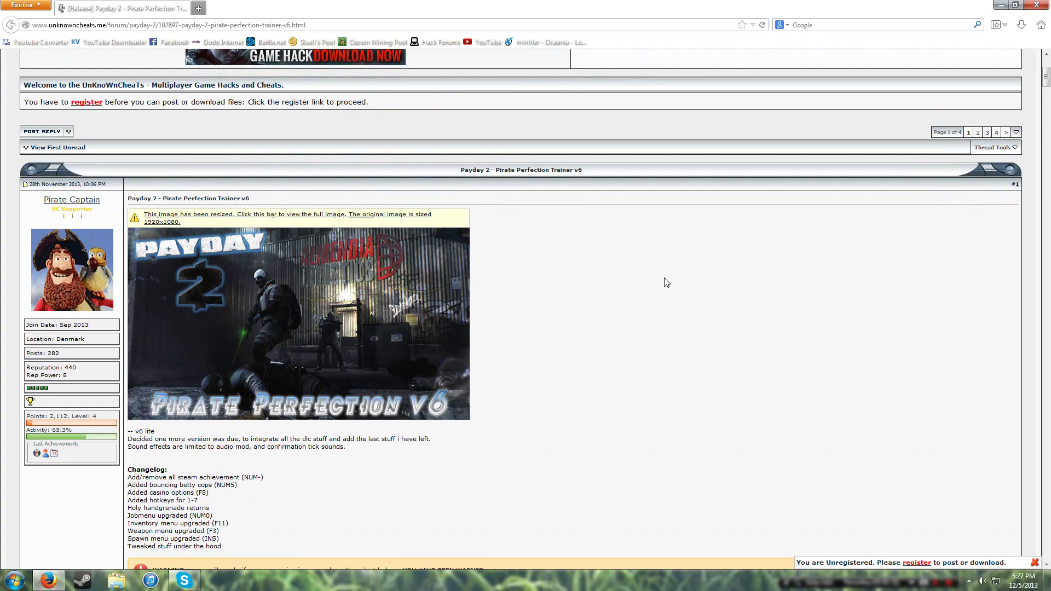
scroll(711, 428, "down", 3)
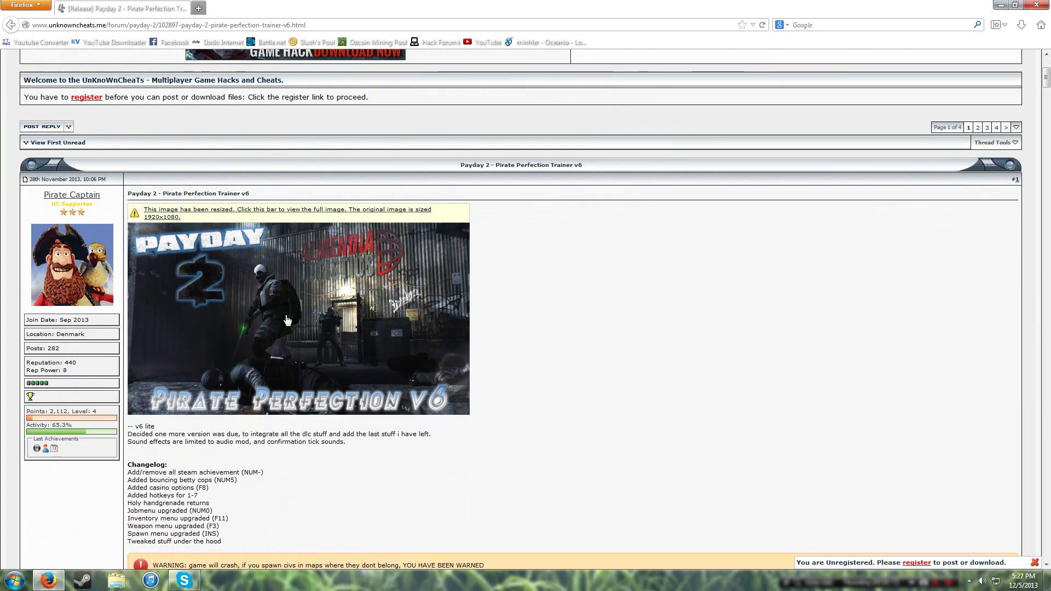
scroll(266, 208, "down", 5)
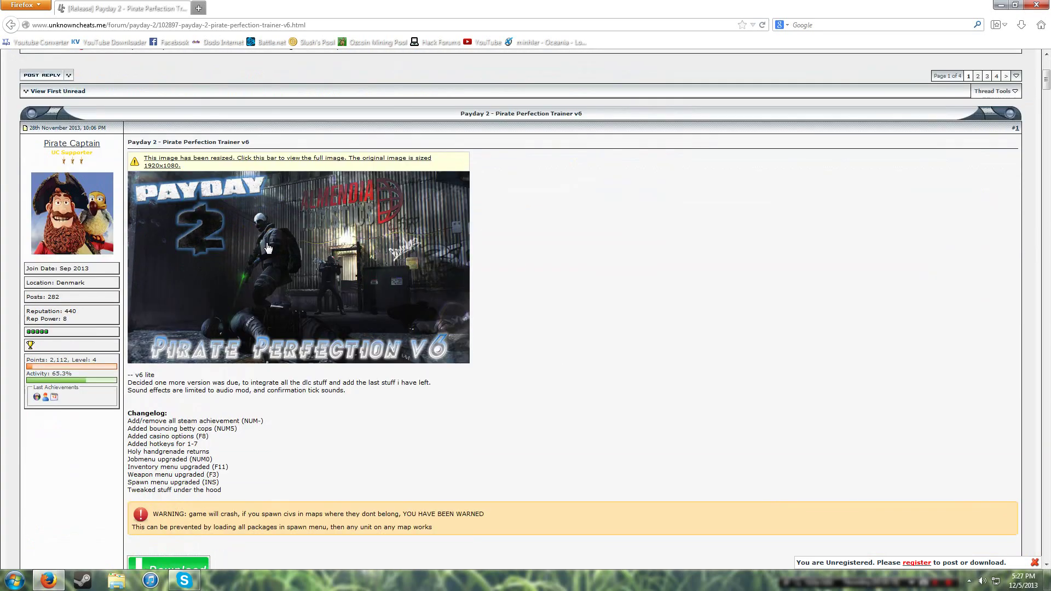
scroll(267, 191, "up", 3)
scroll(267, 191, "up", 2)
scroll(296, 257, "down", 15)
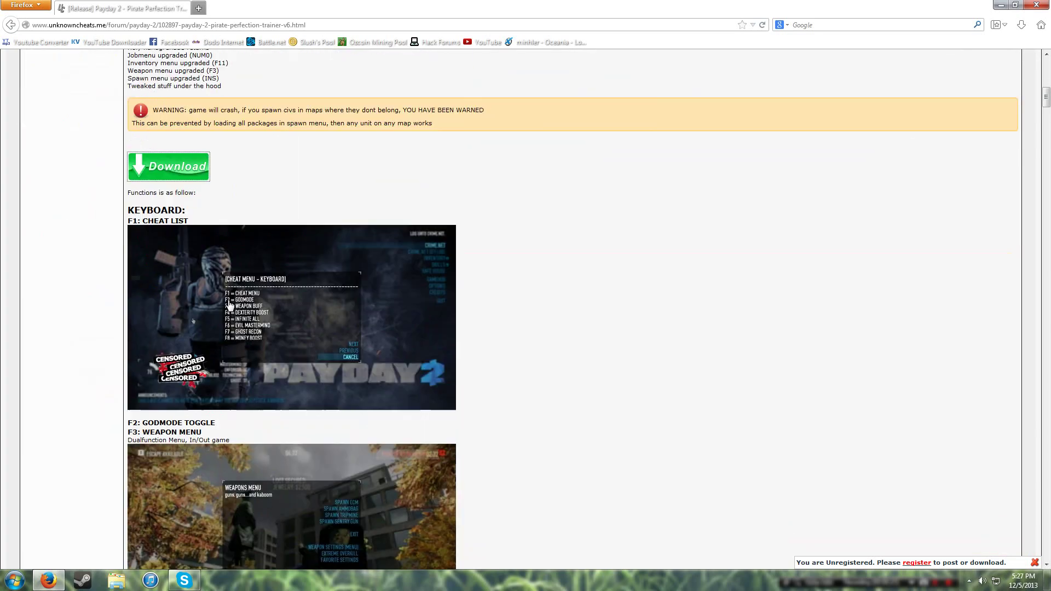
scroll(328, 323, "down", 20)
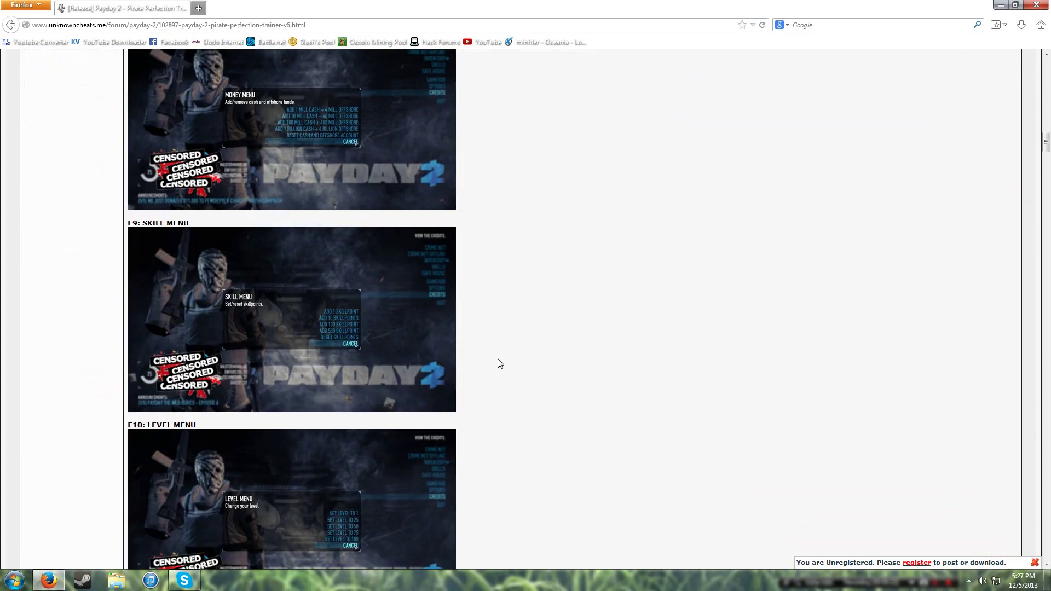
scroll(426, 322, "down", 10)
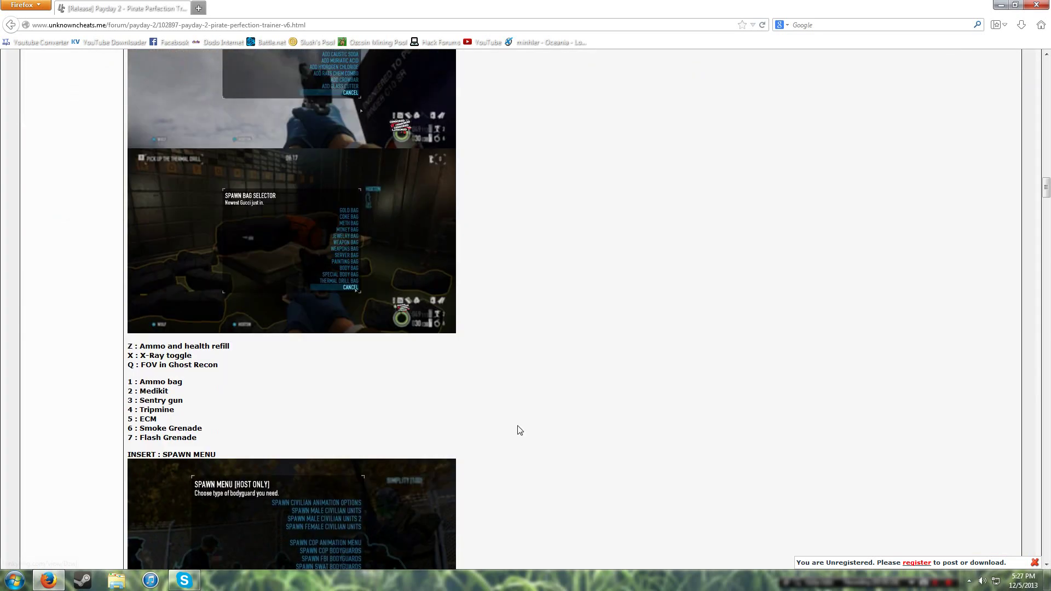
middle_click(636, 450)
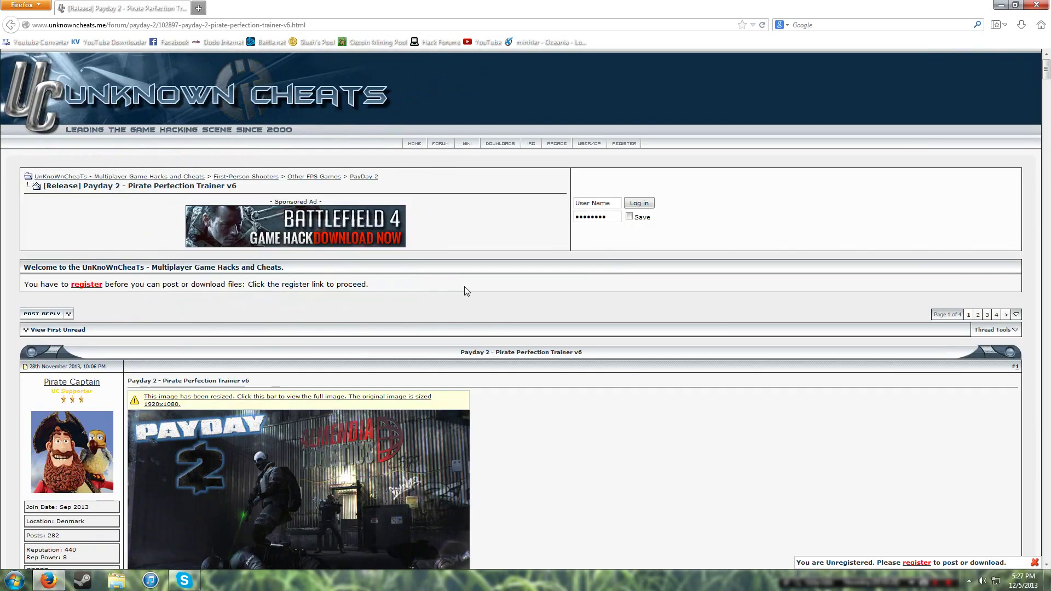
scroll(579, 231, "down", 2)
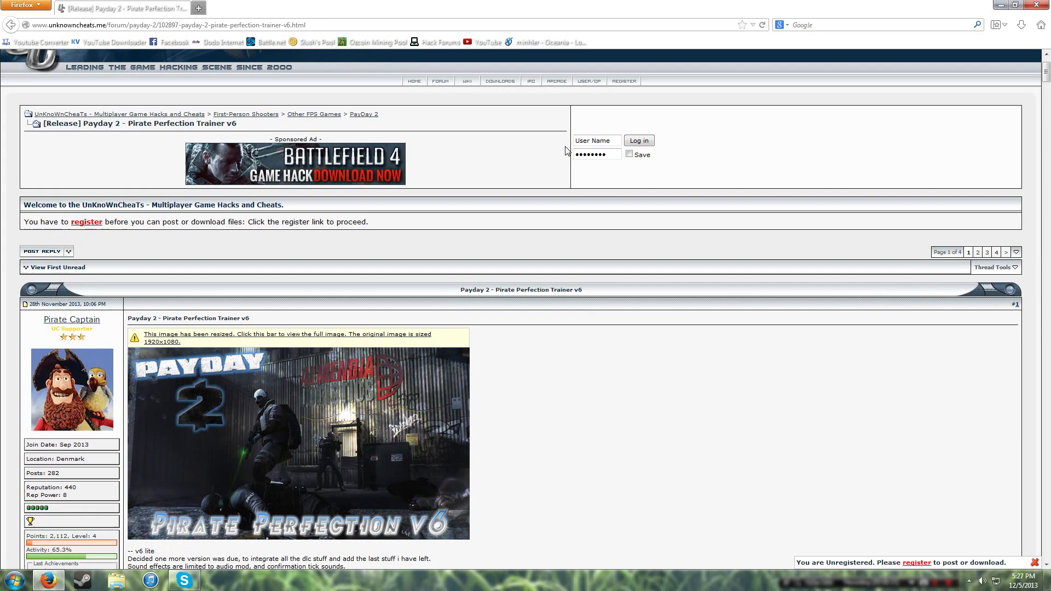
scroll(509, 159, "up", 2)
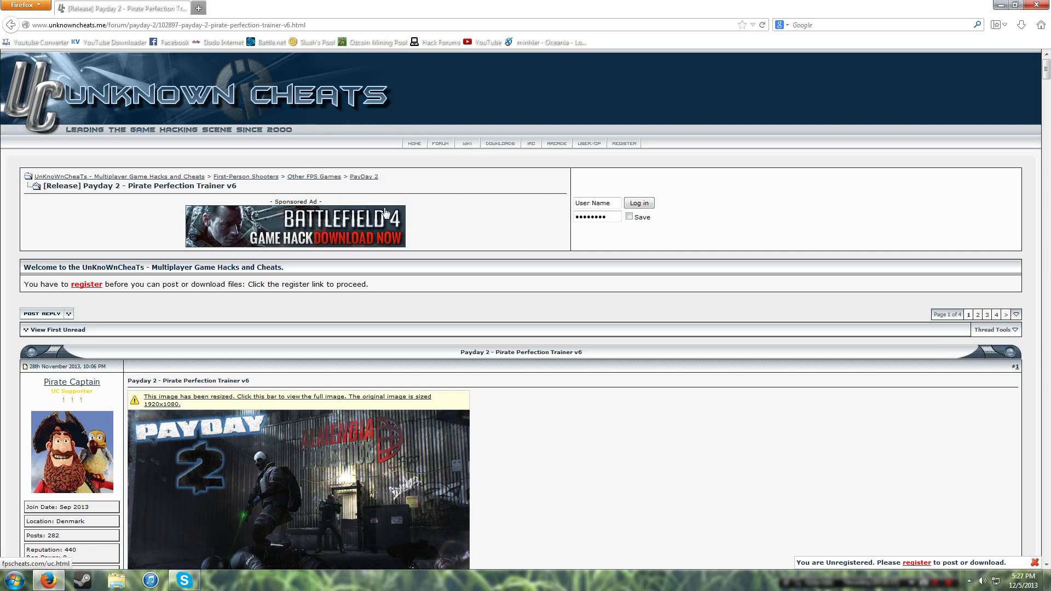
scroll(516, 340, "down", 10)
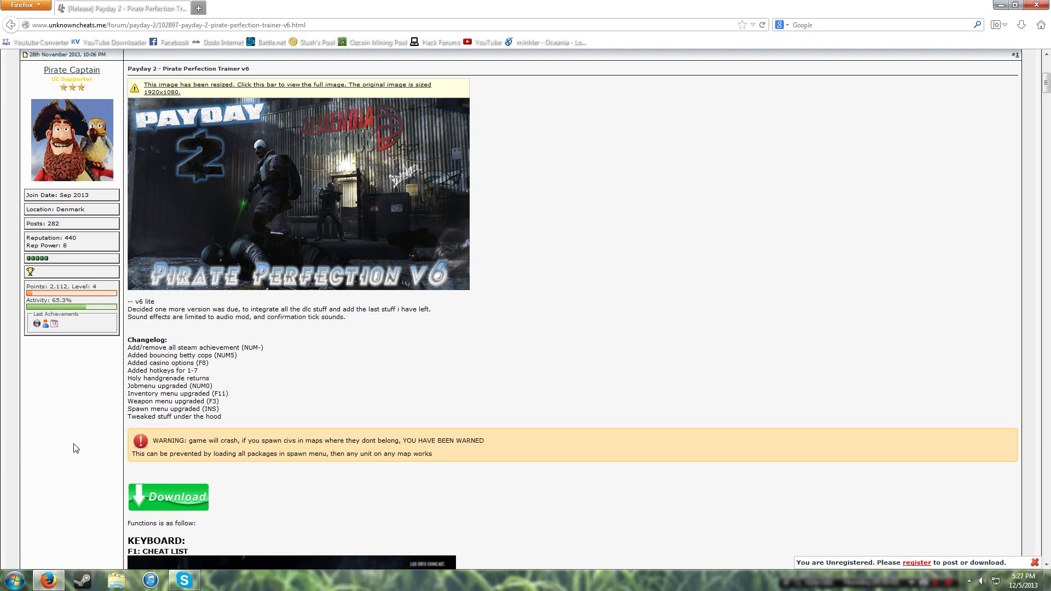
Open the Pirate Perfection Trainer v6.rar download page in a new tab, then return to the release thread.
left_click(176, 504)
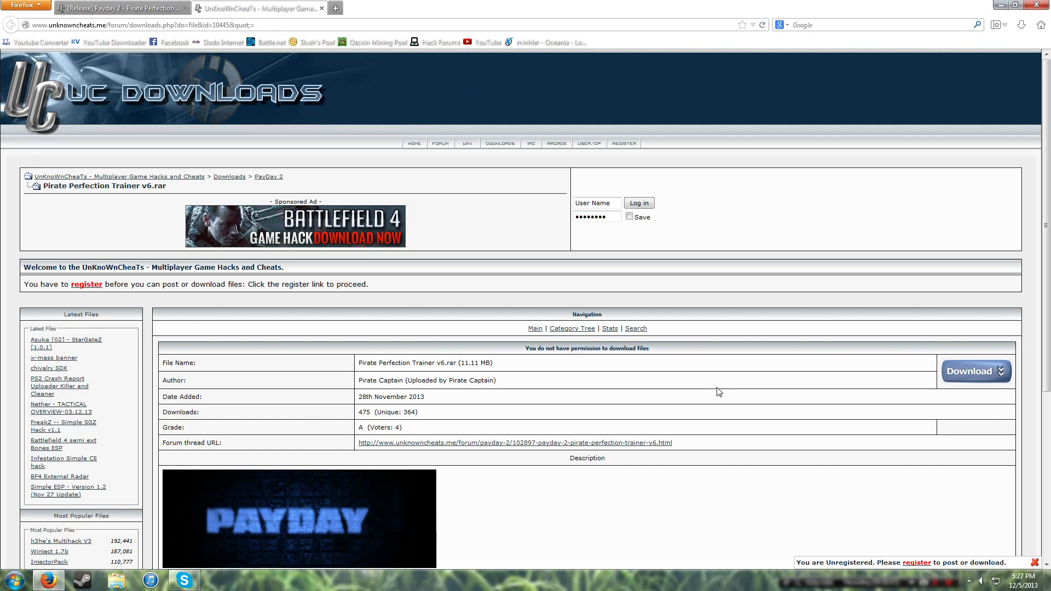
scroll(767, 425, "down", 5)
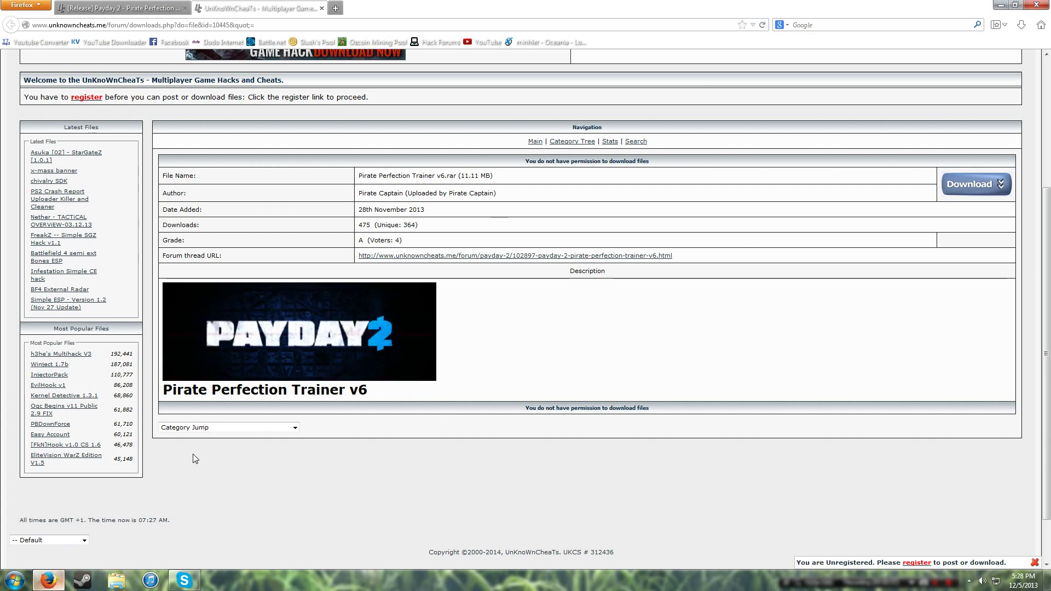
left_click(403, 256)
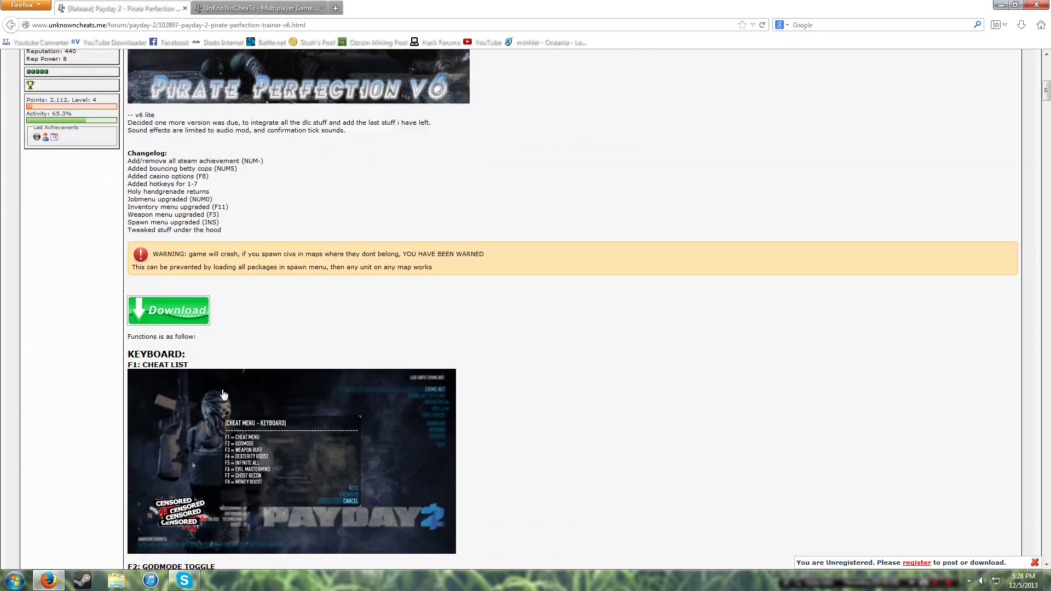
scroll(300, 372, "up", 10)
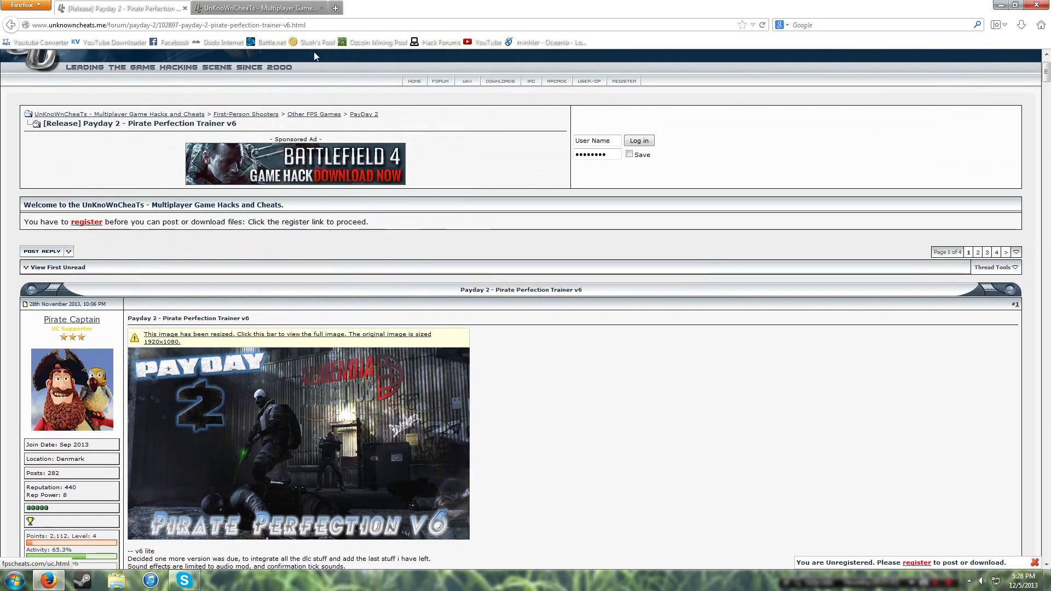
scroll(507, 481, "down", 15)
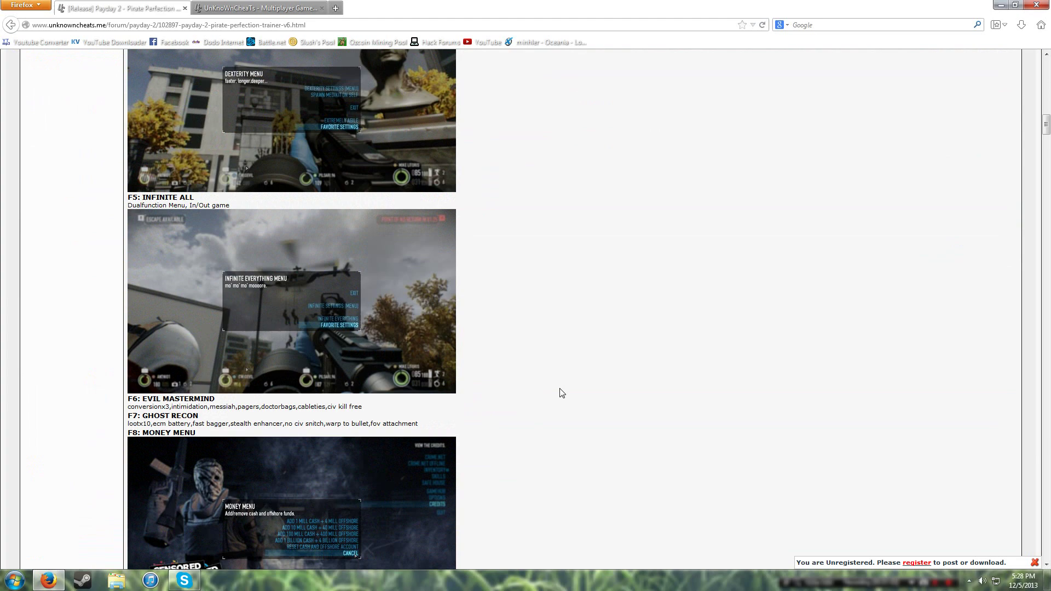
Reread the thread's install notes and switch back to the download page tab.
middle_click(561, 389)
middle_click(552, 478)
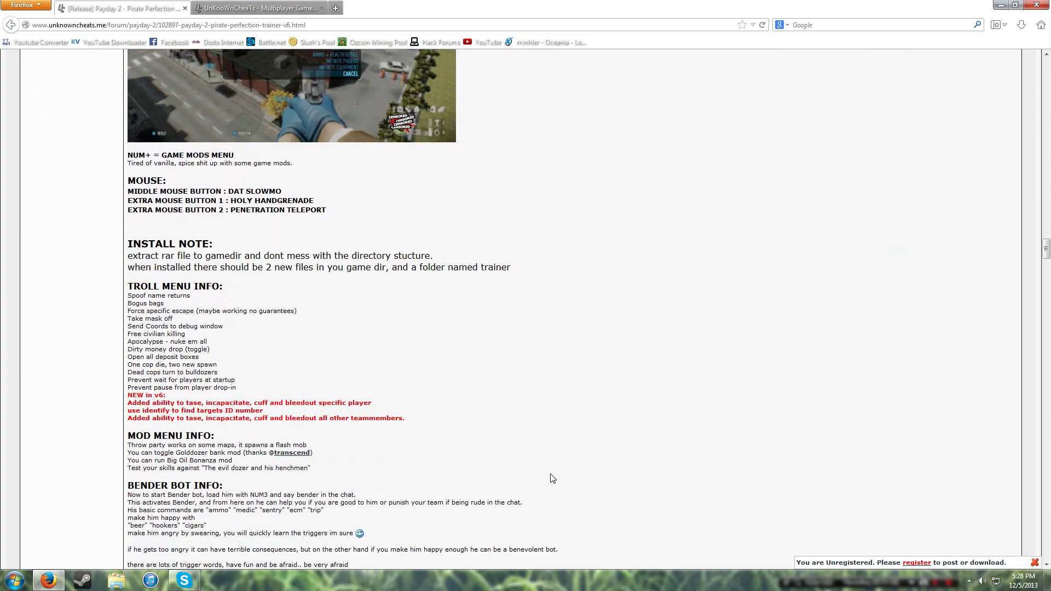
scroll(443, 437, "down", 10)
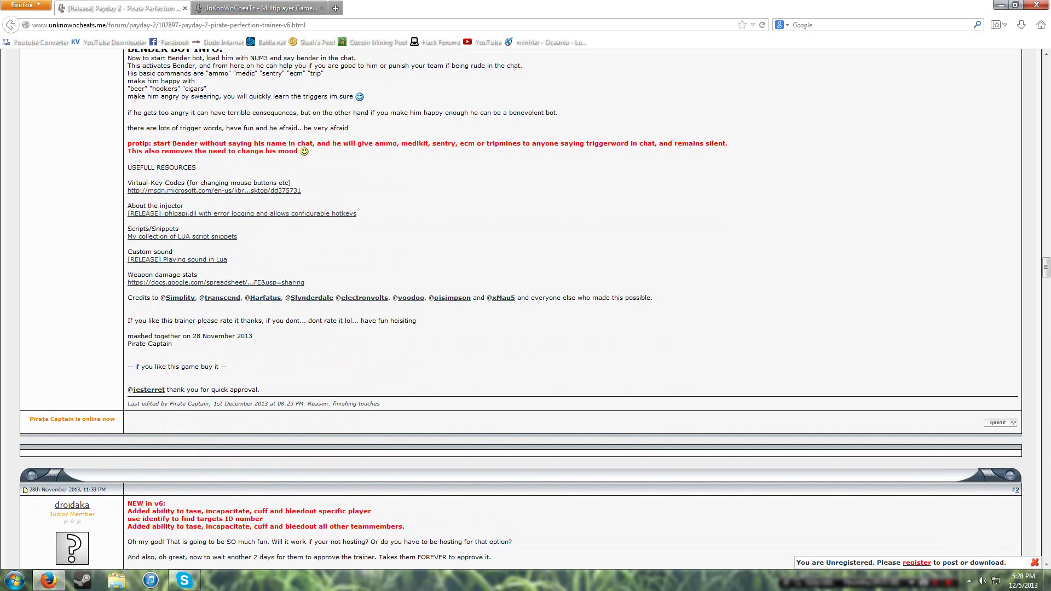
left_click(275, 7)
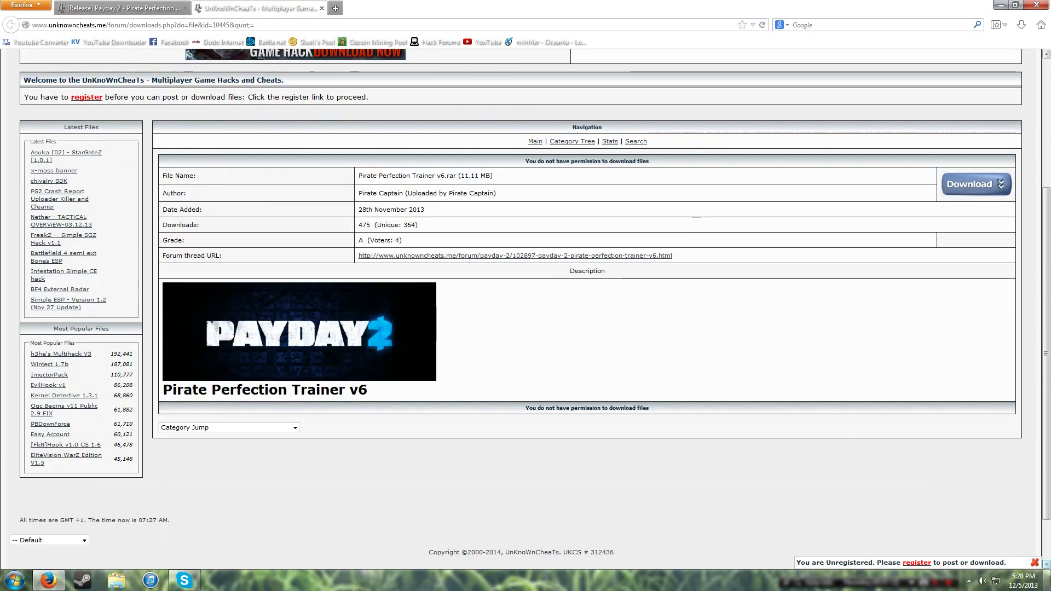
Show the desktop and open the Pirate Perfection Trainer archive in WinRAR.
key("super+d")
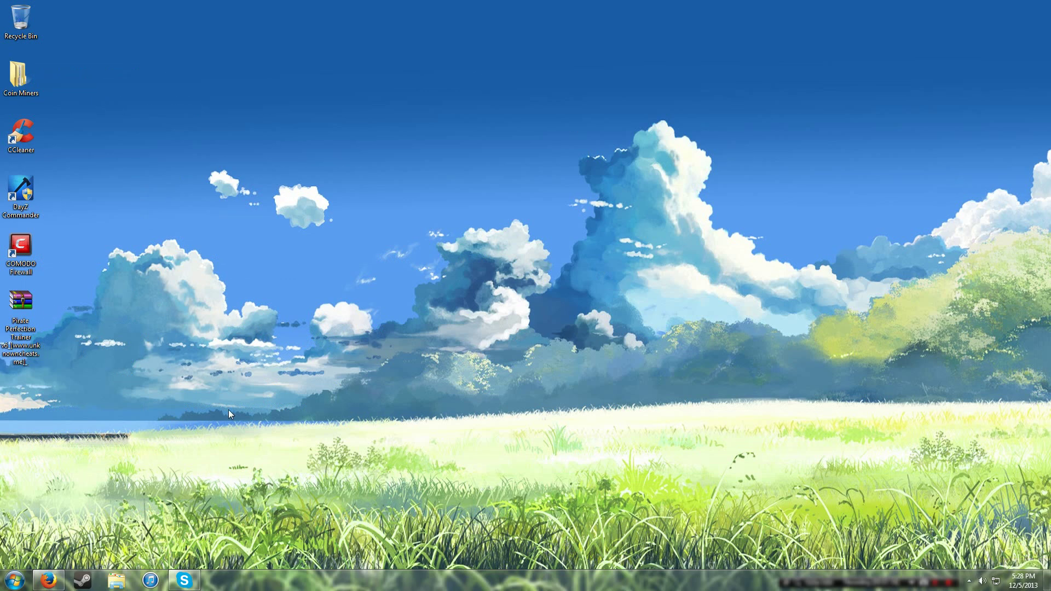
left_click_drag(18, 289, 143, 236)
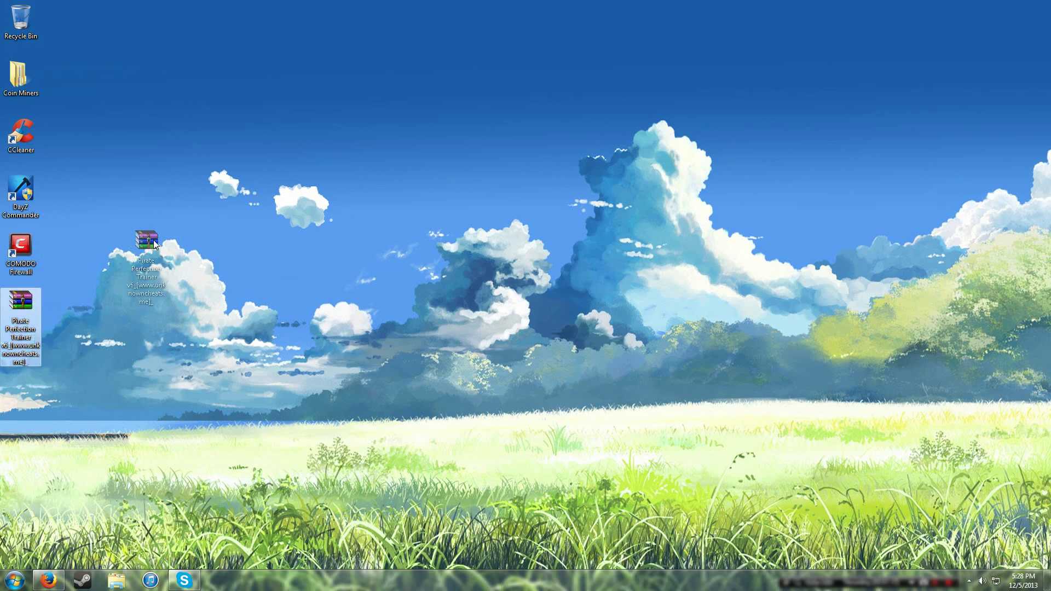
left_click_drag(48, 321, 36, 305)
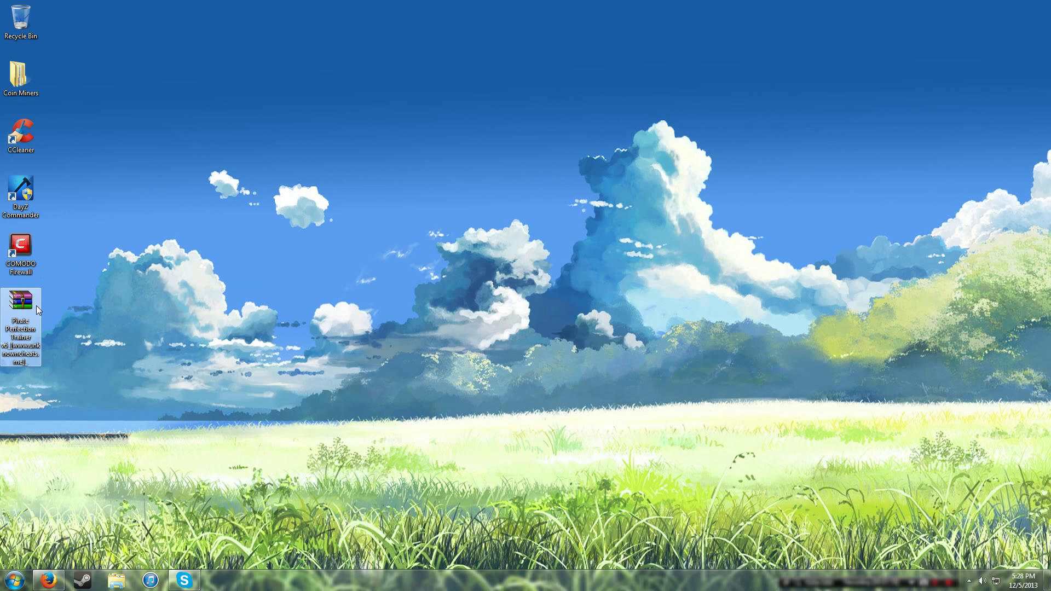
left_click_drag(143, 258, 143, 258)
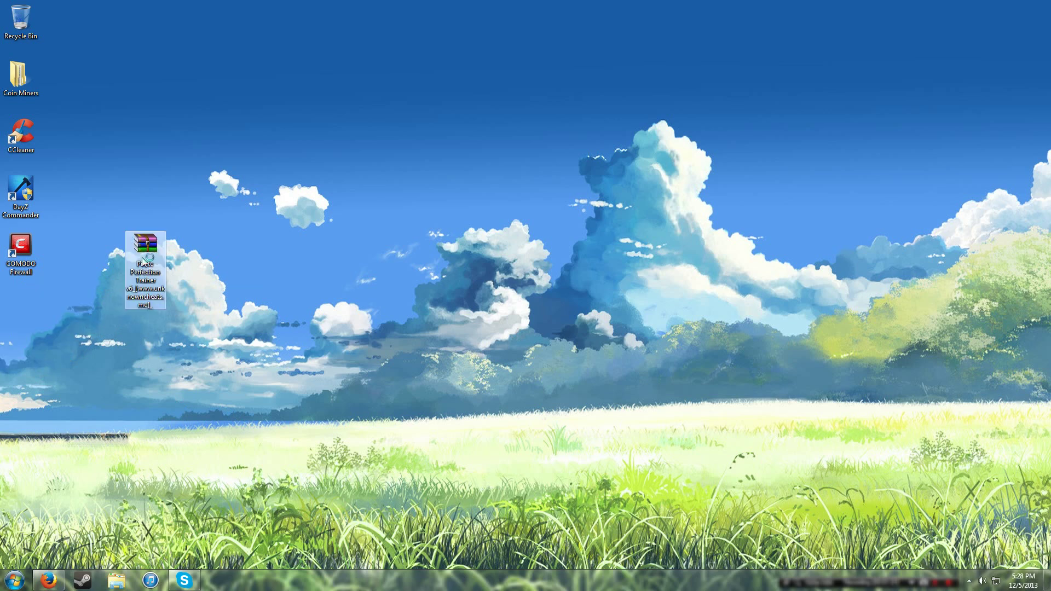
double_click(140, 249)
Dismiss WinRAR's licence reminder, reposition the archive window, and bring Steam to the front.
left_click_drag(332, 51, 536, 51)
left_click(588, 255)
left_click_drag(416, 46, 213, 46)
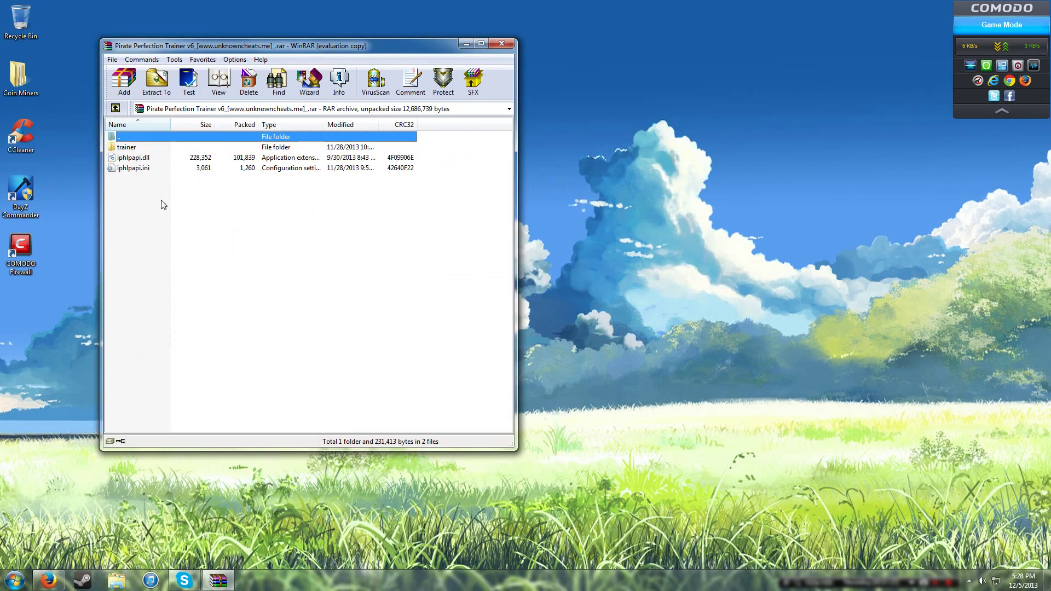
left_click(72, 258)
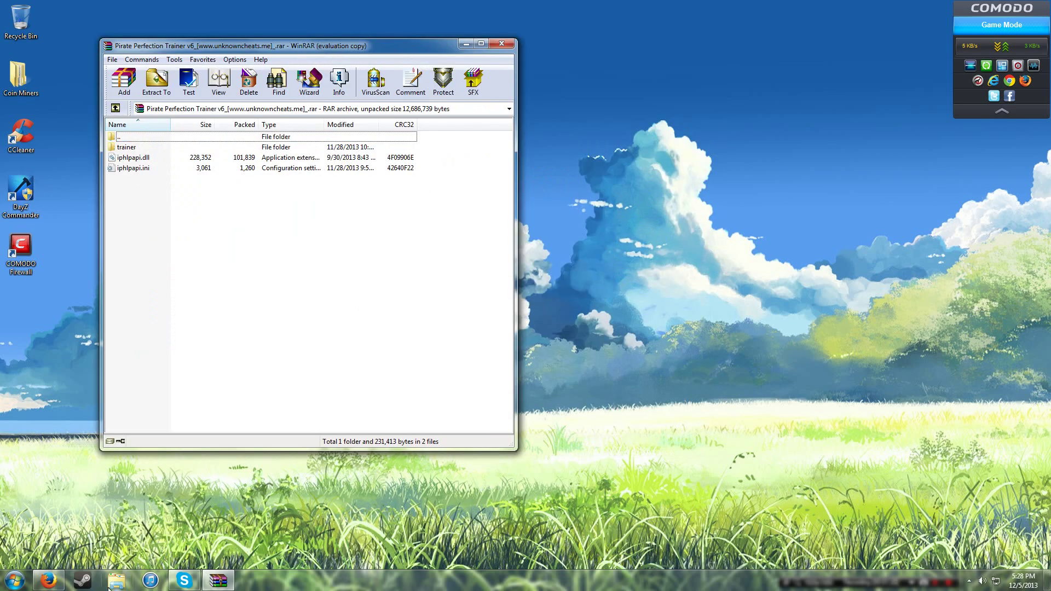
left_click(89, 585)
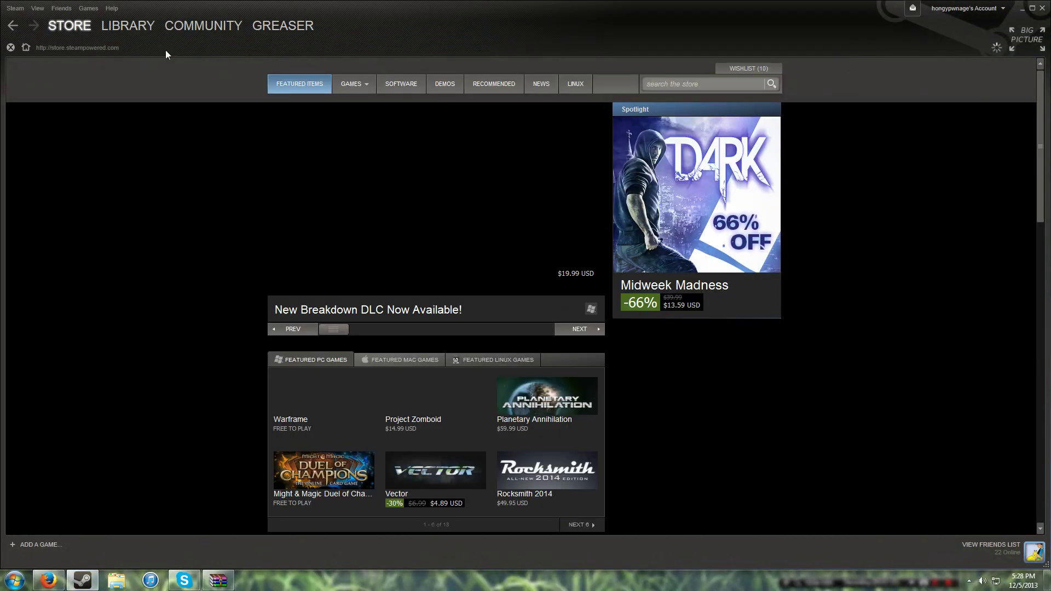
Open PAYDAY 2's install folder through Library, Properties, Local Files and Browse Local Files.
left_click(128, 26)
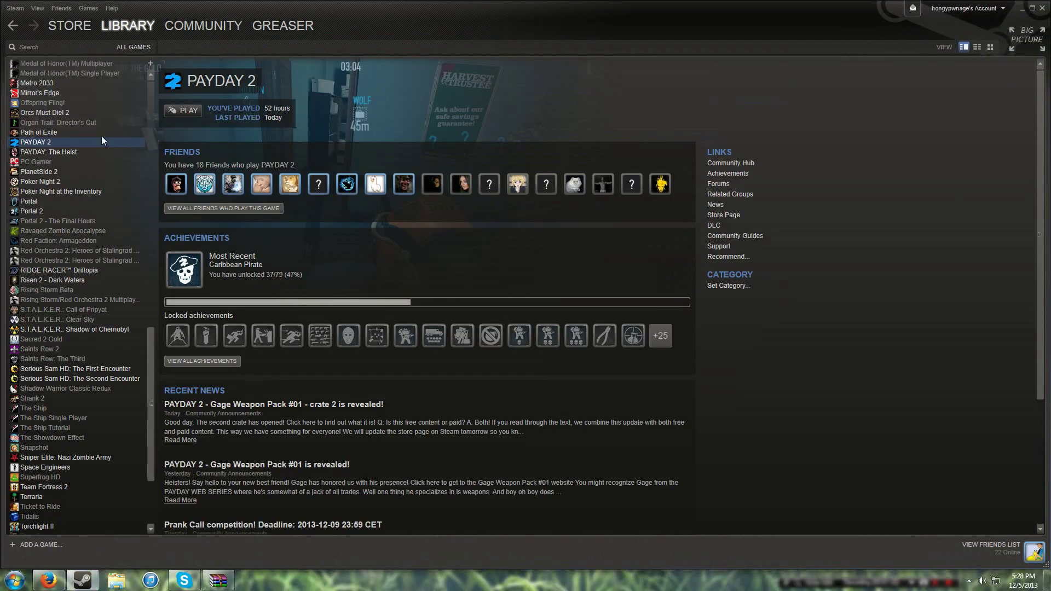
right_click(103, 144)
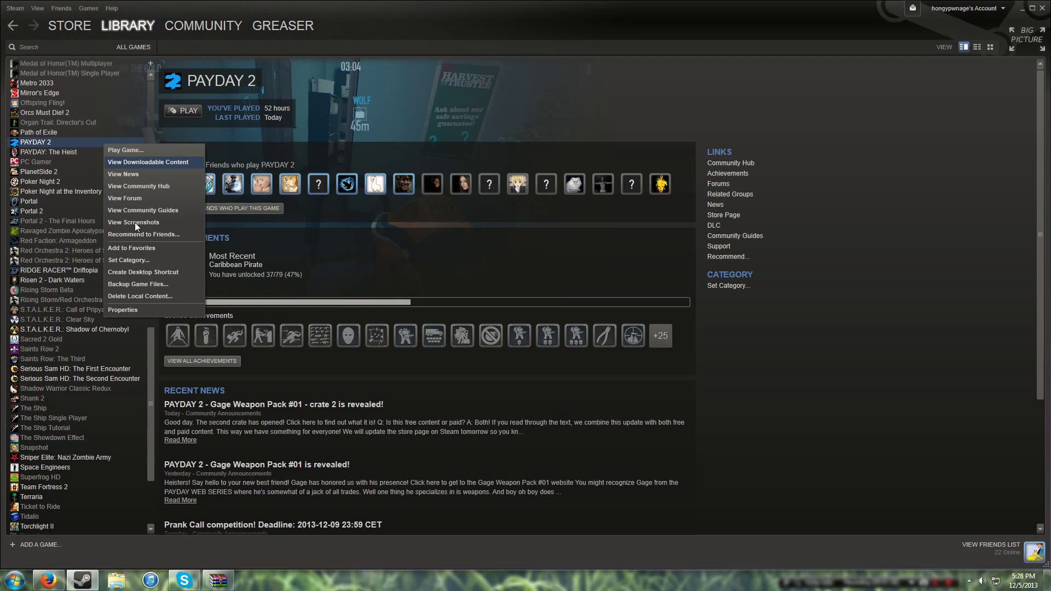
left_click(132, 310)
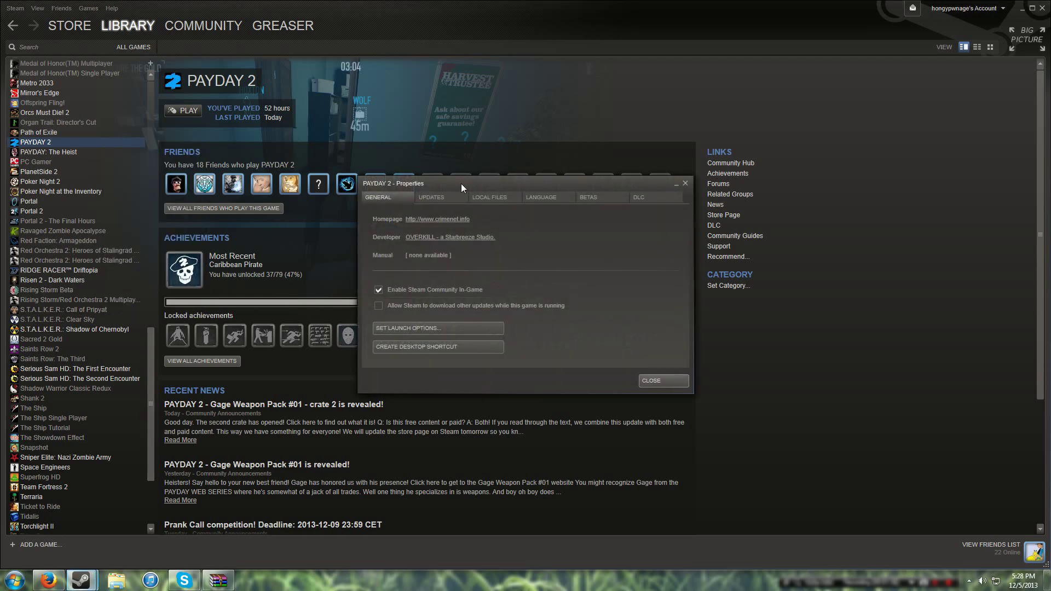
left_click(490, 198)
left_click(433, 241)
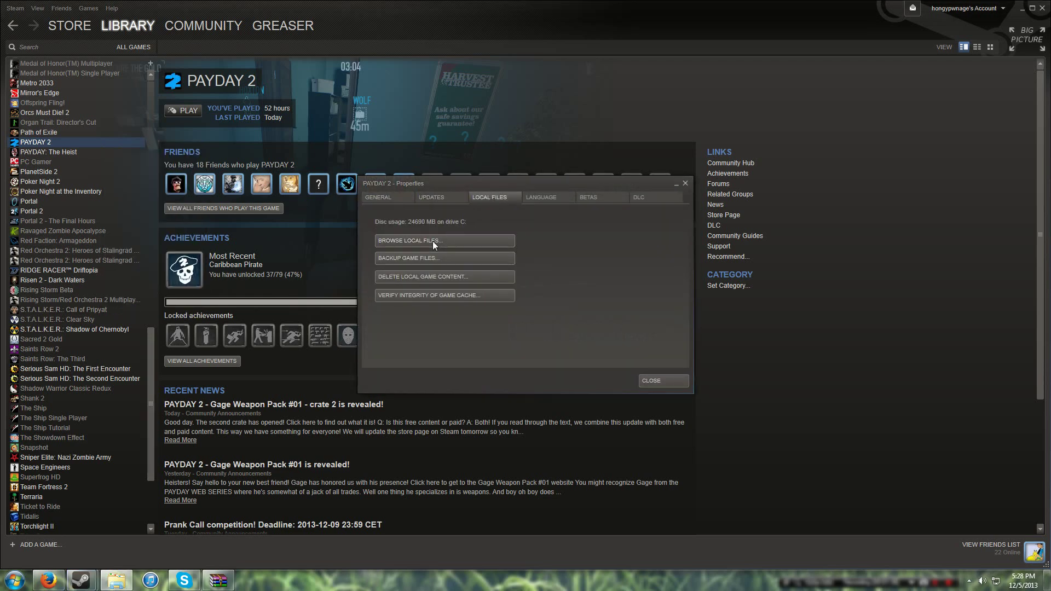
left_click_drag(290, 131, 382, 78)
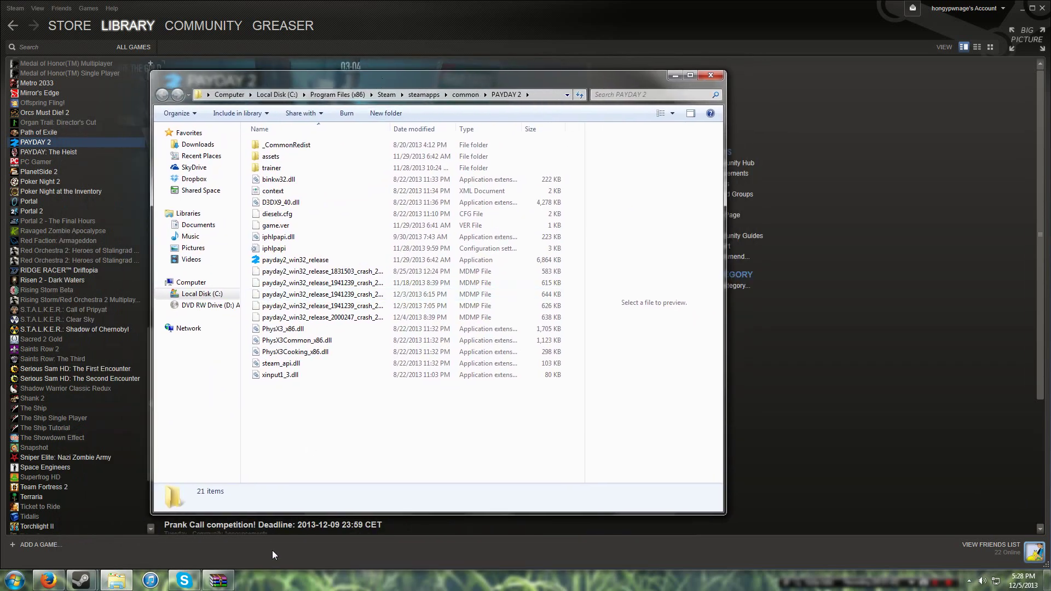
Arrange the WinRAR archive on the right and the PAYDAY 2 folder on the left.
left_click(217, 581)
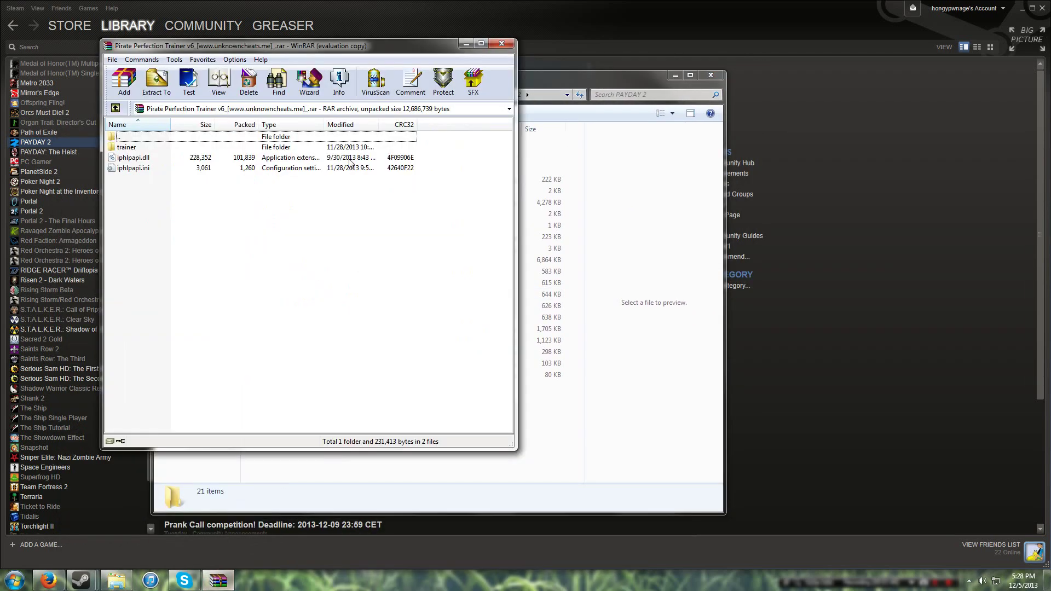
left_click_drag(351, 53, 870, 83)
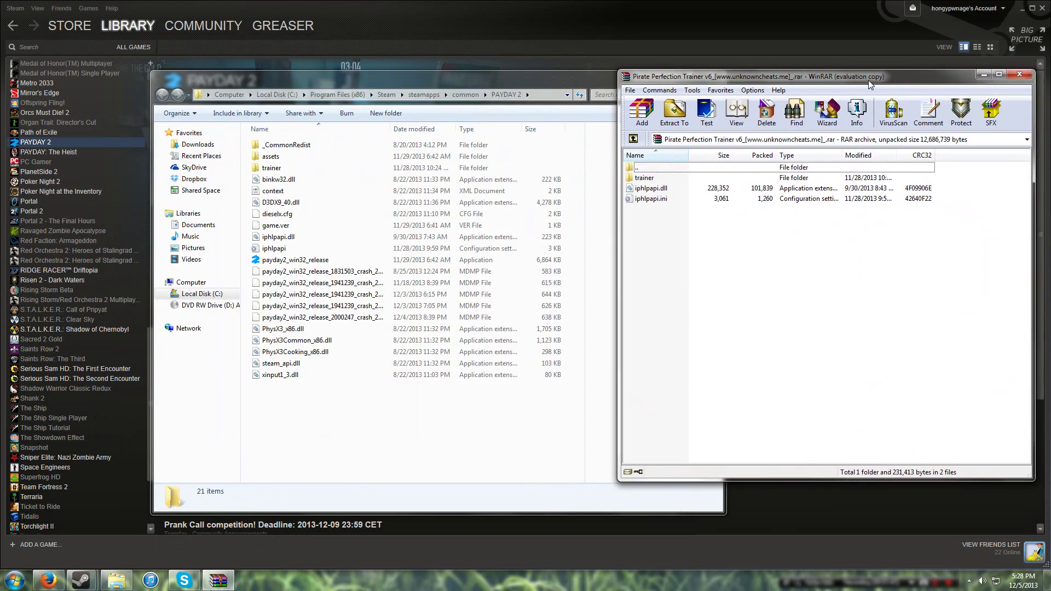
left_click_drag(361, 80, 232, 65)
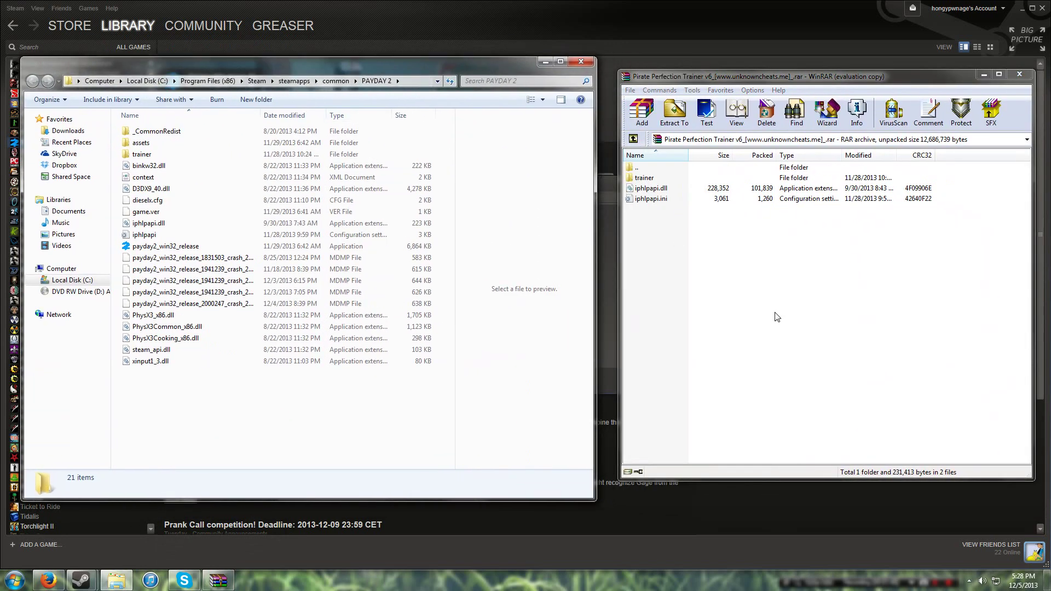
left_click(725, 306)
Copy trainer, iphlpapi.dll and iphlpapi.ini into PAYDAY 2, keeping the existing DLL, and close WinRAR.
left_click_drag(677, 220, 655, 179)
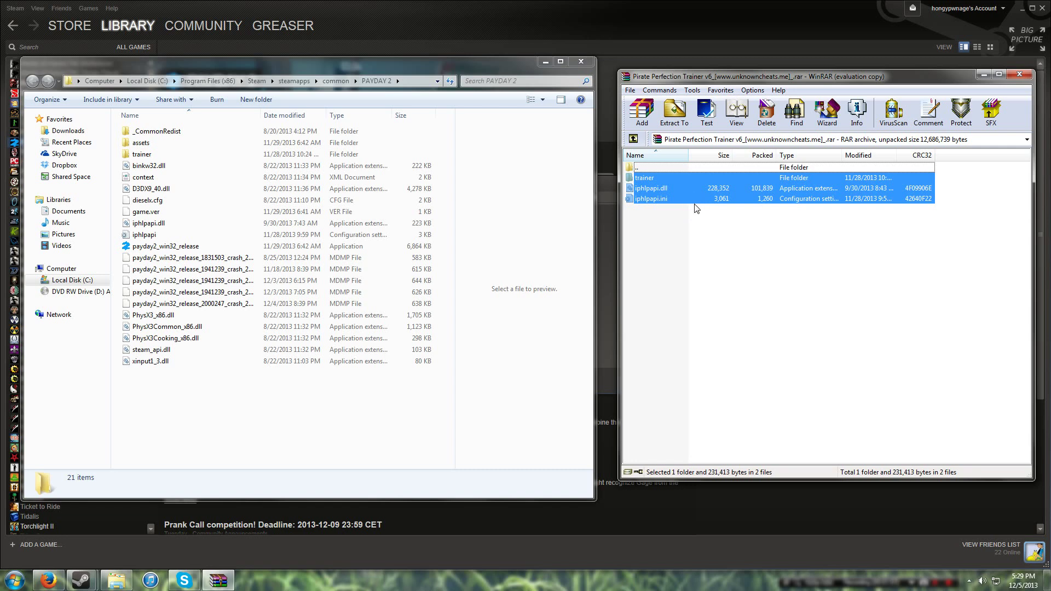
left_click_drag(366, 419, 370, 419)
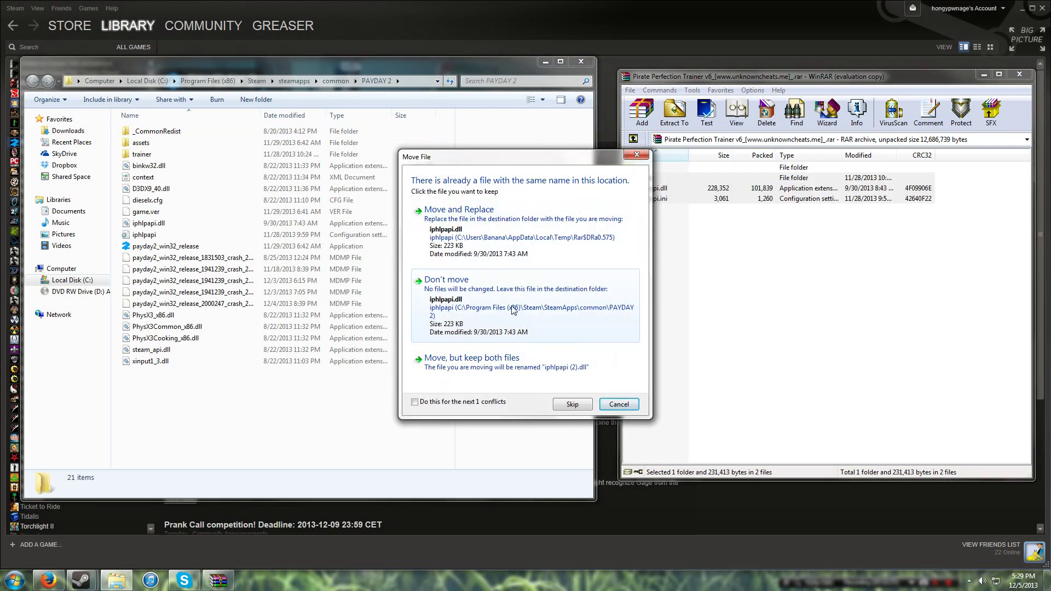
left_click(618, 404)
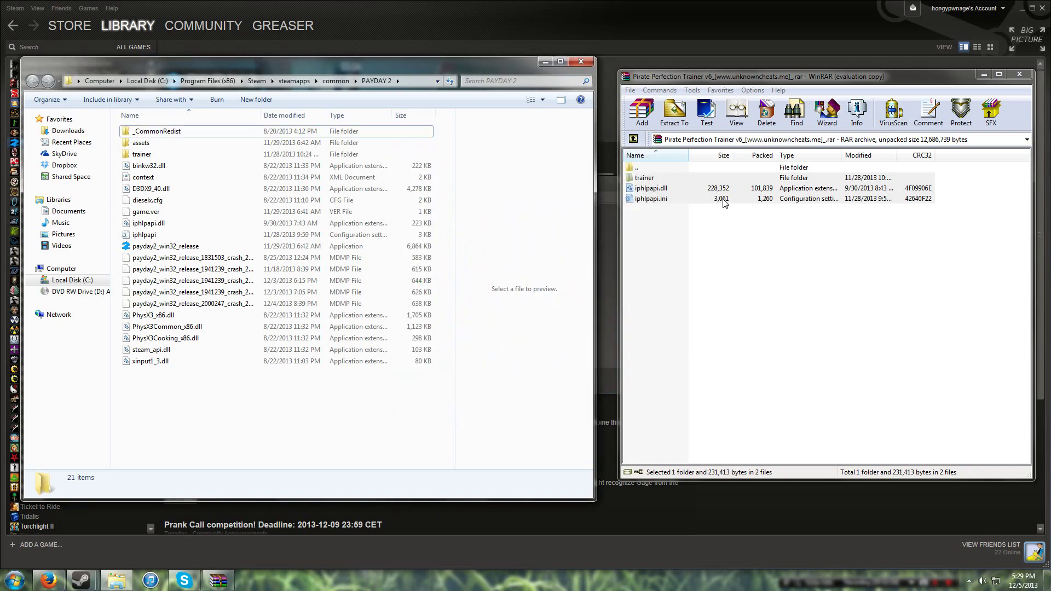
left_click(1020, 75)
left_click_drag(514, 62, 704, 92)
left_click(672, 344)
Close the PAYDAY 2 Properties dialog and minimize the game folder window.
left_click(660, 380)
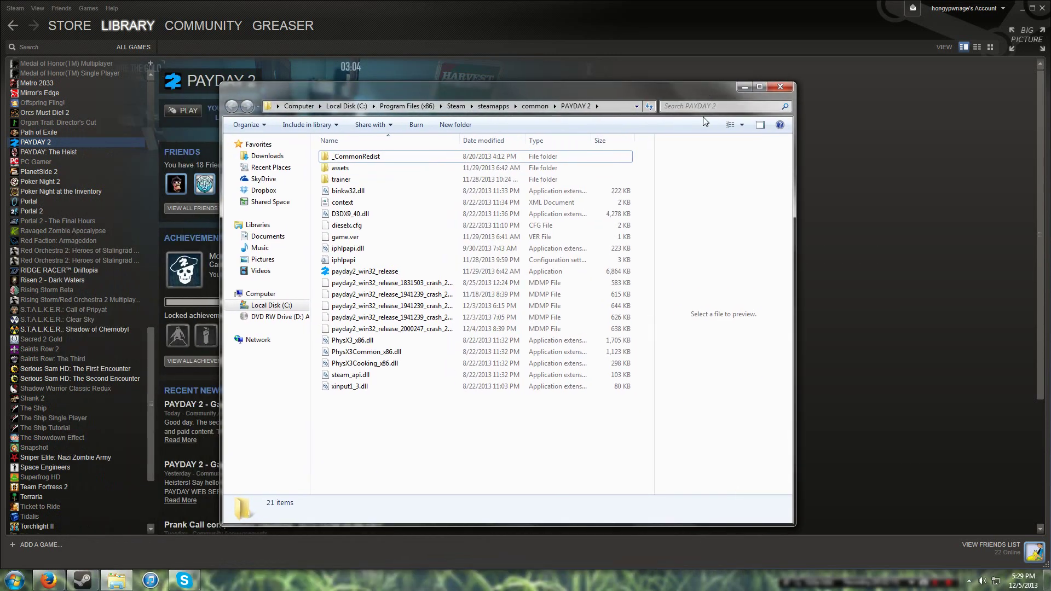
left_click(744, 87)
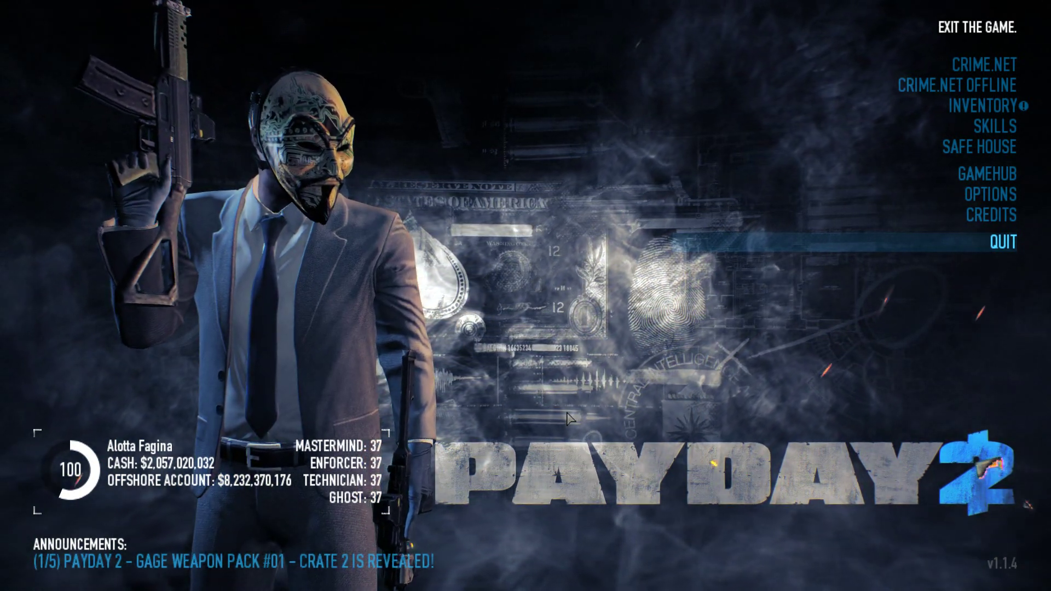
key("Insert")
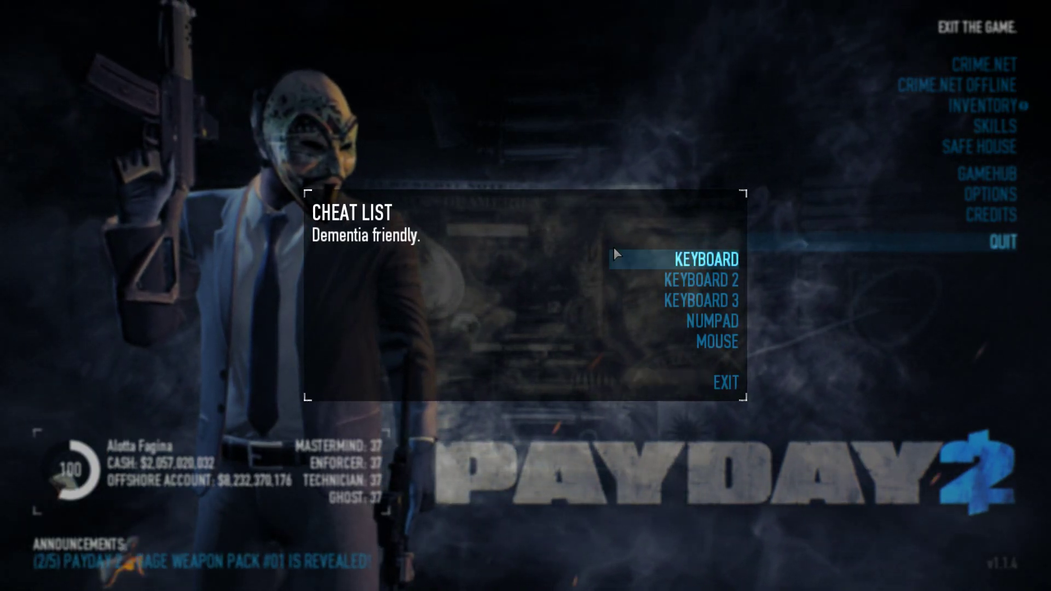
left_click(712, 259)
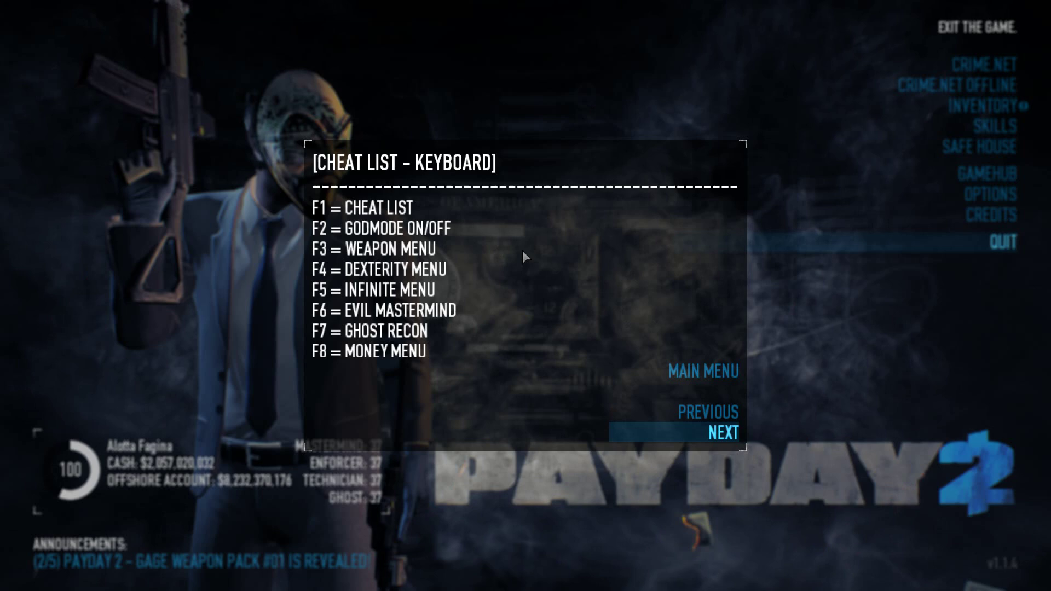
key("Down")
key("Down")
key("Down")
key("Up")
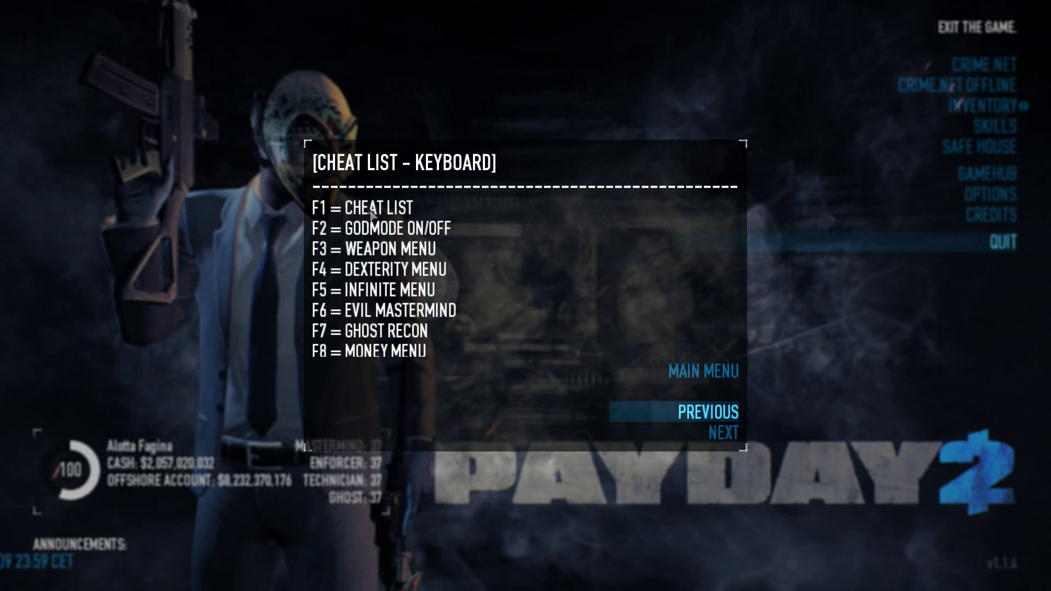
left_click(673, 442)
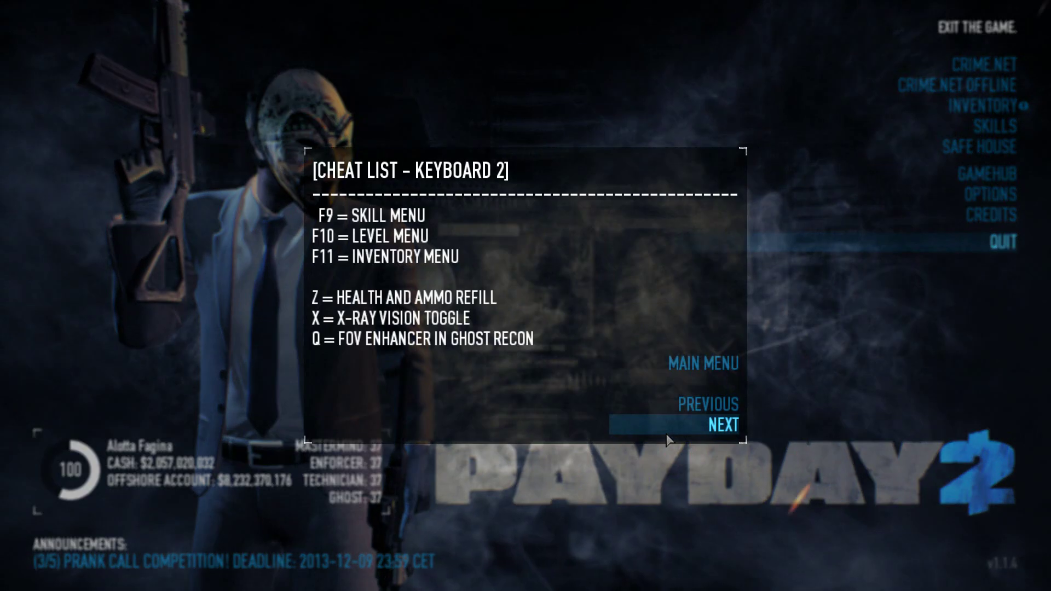
left_click(679, 427)
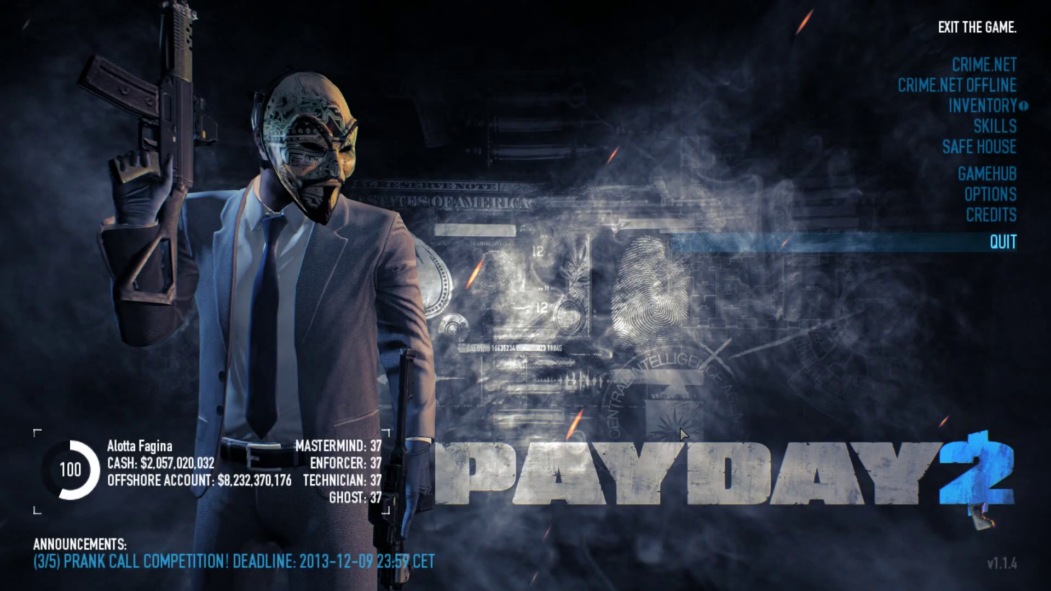
left_click(670, 402)
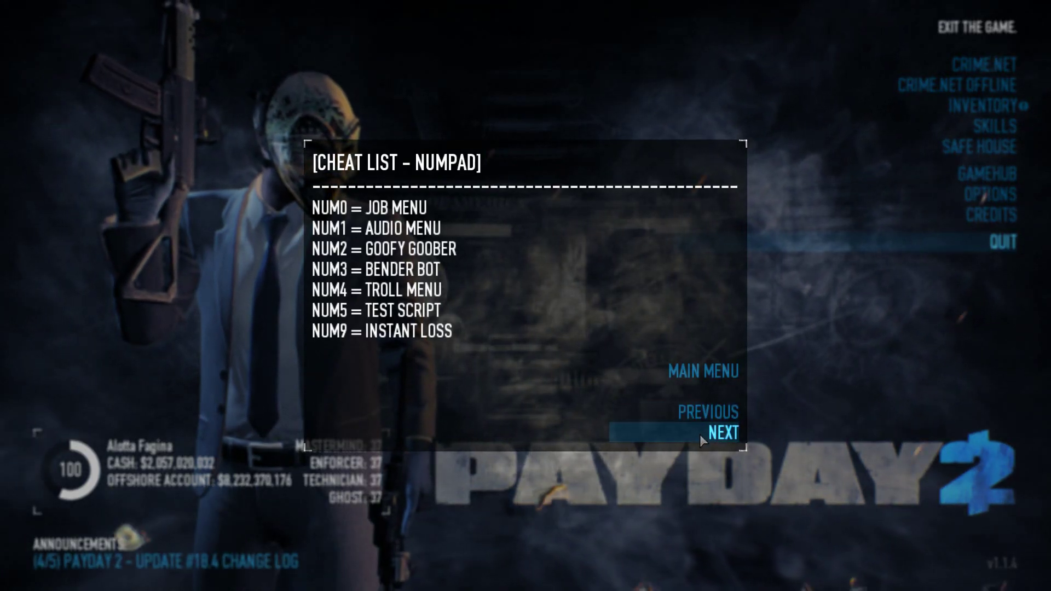
left_click(700, 433)
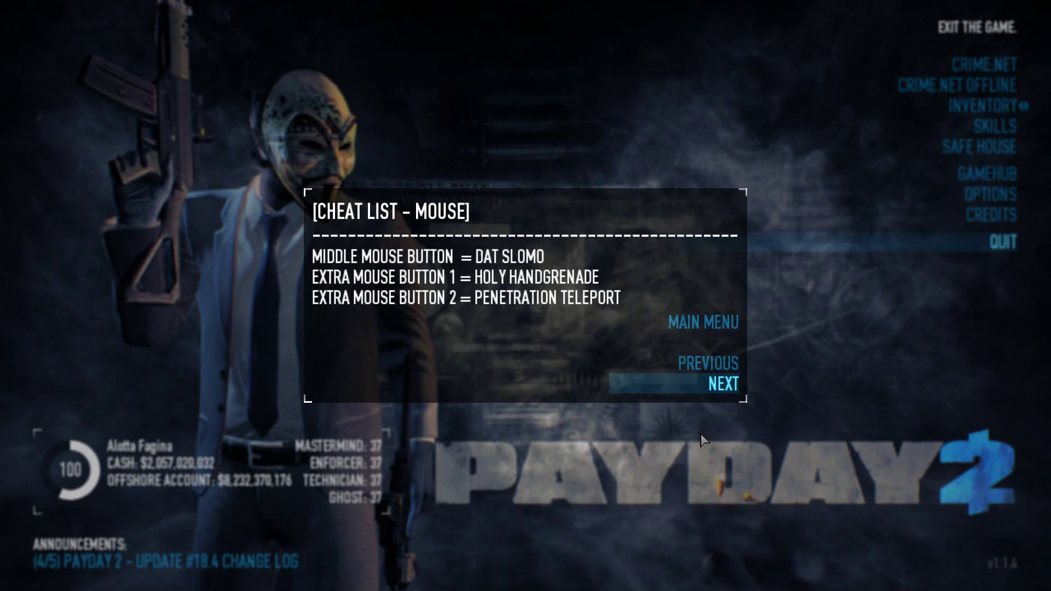
left_click(715, 392)
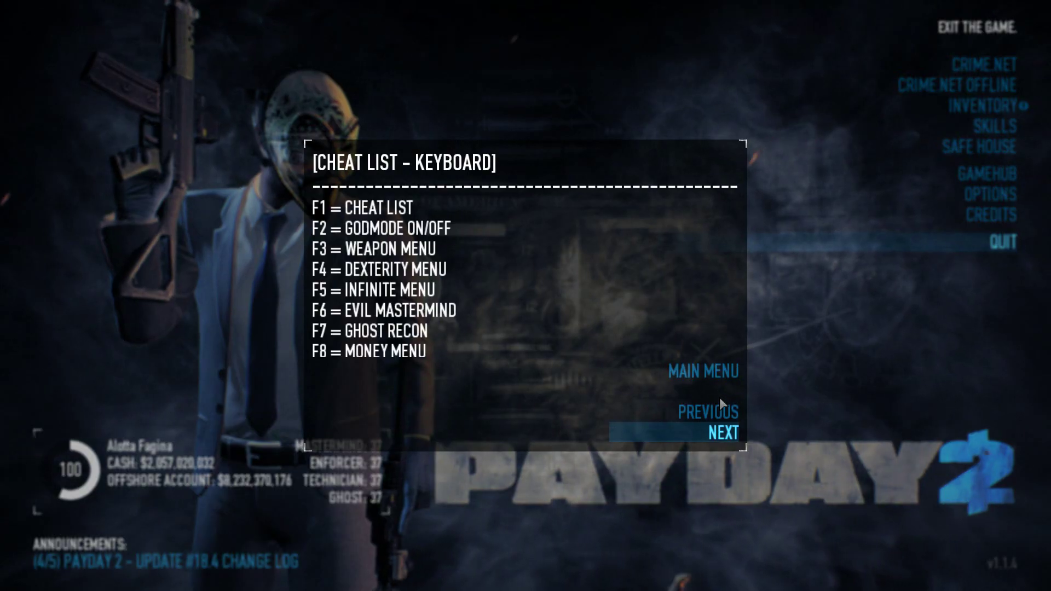
left_click(713, 373)
left_click(707, 389)
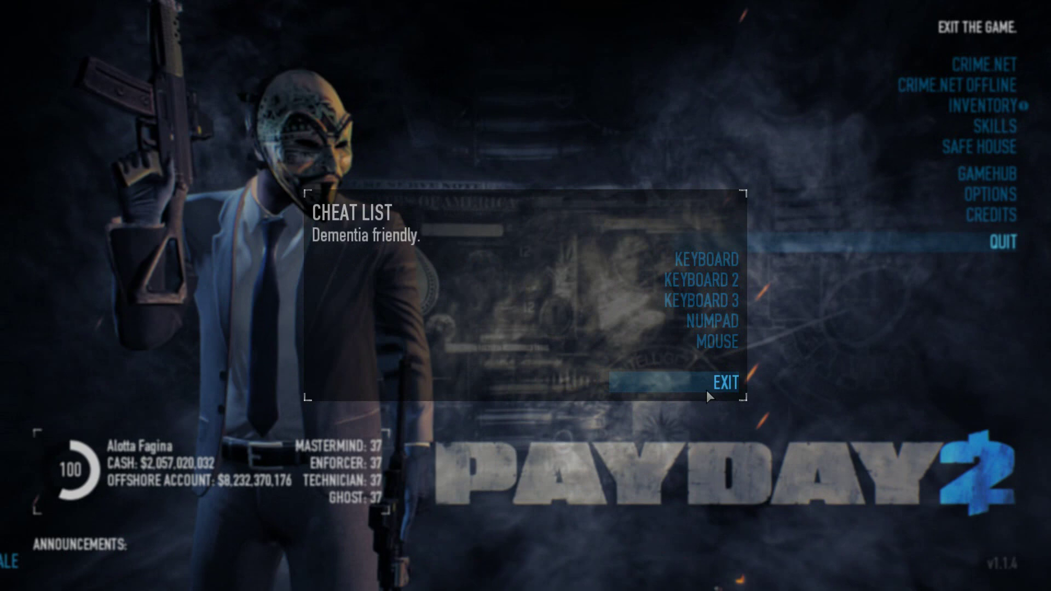